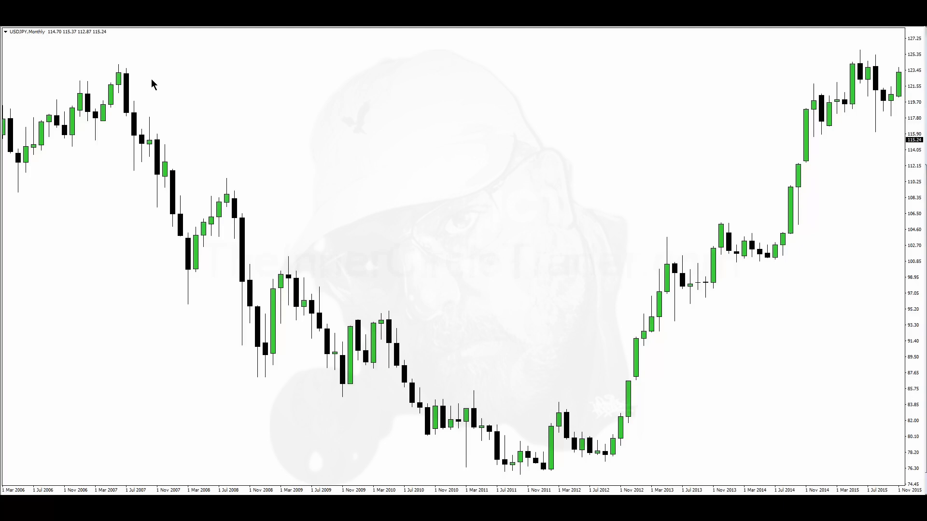
# - Place a horizontal resistance line at the 2007 high, adjusted to 124.06
pyautogui.click(63, 27)
pyautogui.moveTo(63, 47)
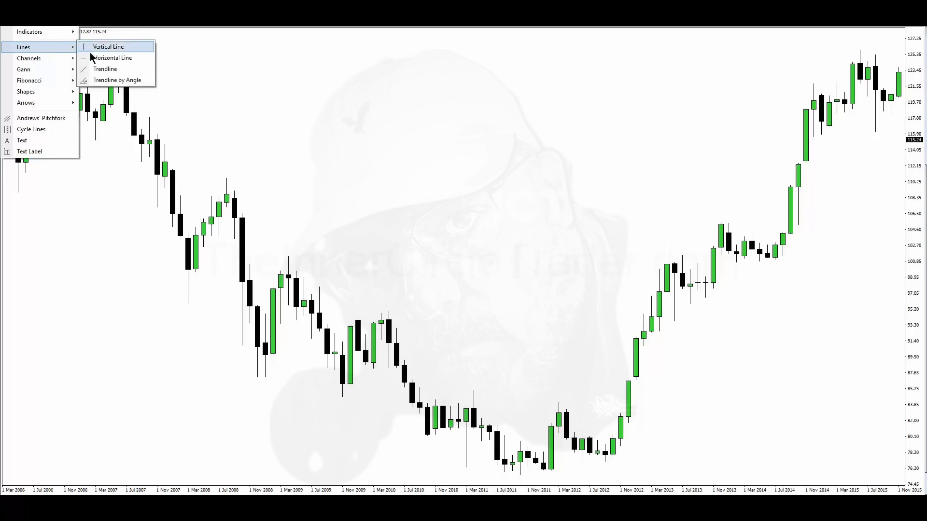
pyautogui.click(96, 58)
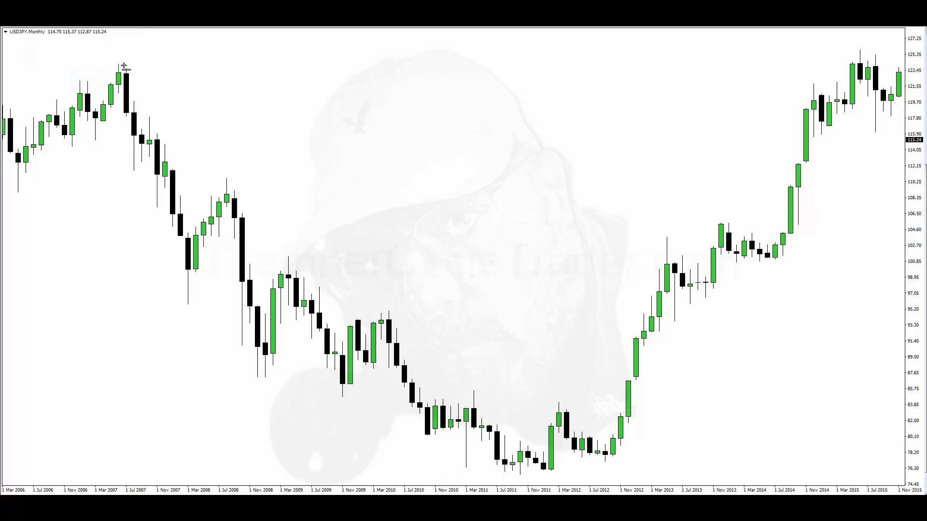
pyautogui.click(124, 66)
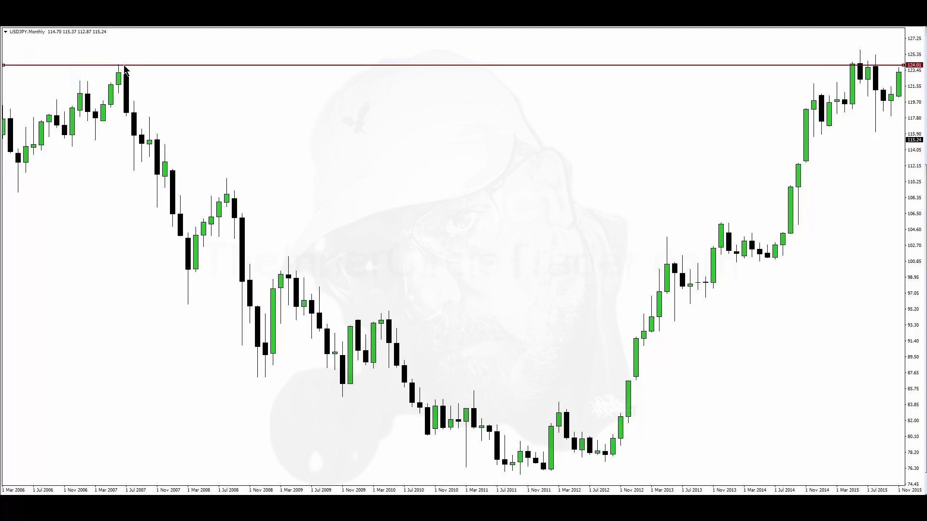
pyautogui.moveTo(124, 68); pyautogui.dragTo(124, 67)
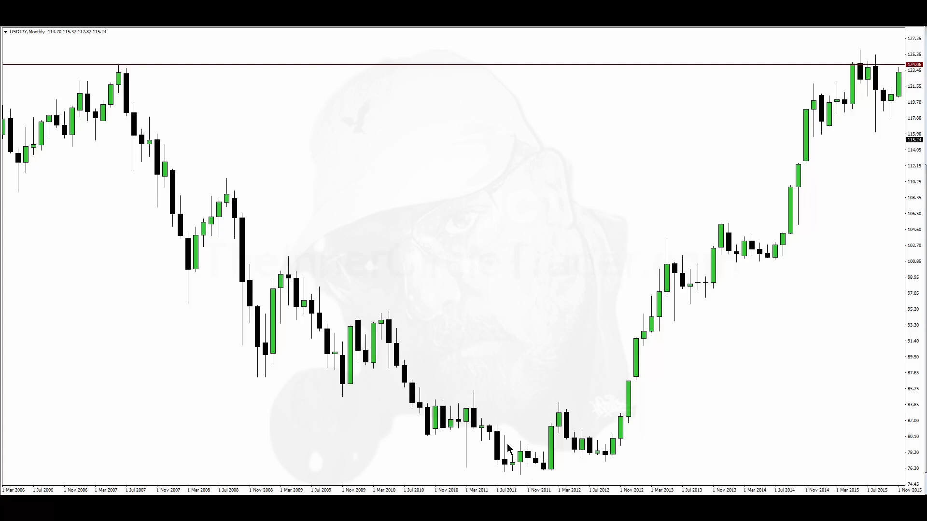
# - Copy the red resistance line down to 75.56 beneath the 2011–2012 lows
pyautogui.doubleClick(463, 65)
pyautogui.moveTo(464, 64); pyautogui.dragTo(486, 406)
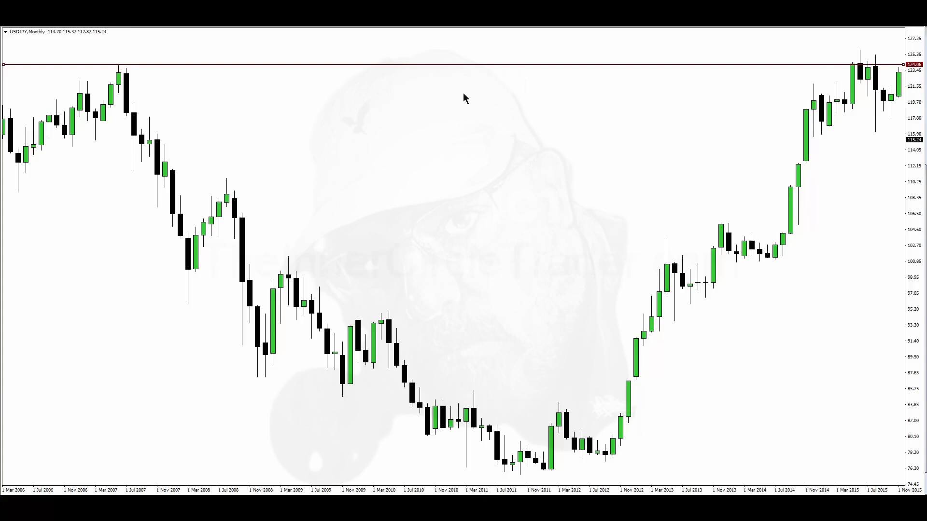
pyautogui.moveTo(463, 65); pyautogui.dragTo(485, 475)
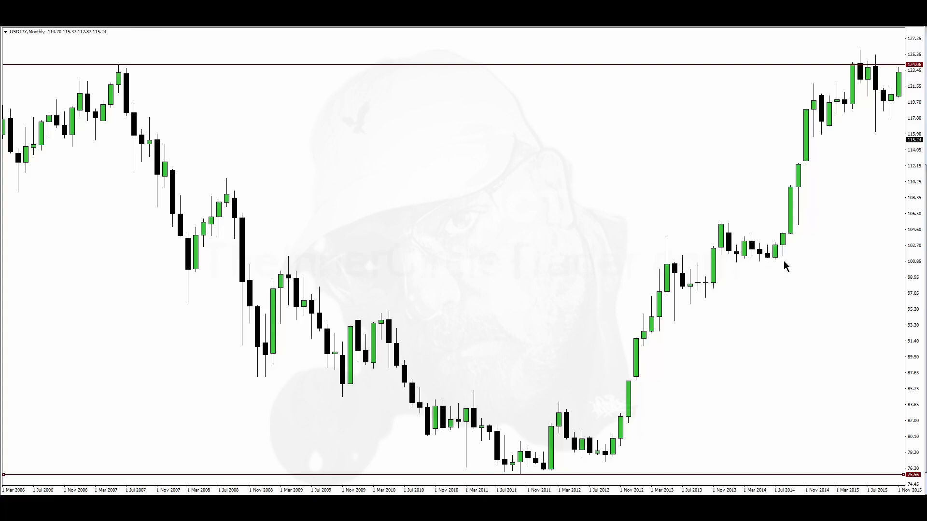
# - Draw a flat trendline near 100.85 from the January 2014 low toward the right edge
pyautogui.click(56, 27)
pyautogui.moveTo(63, 46)
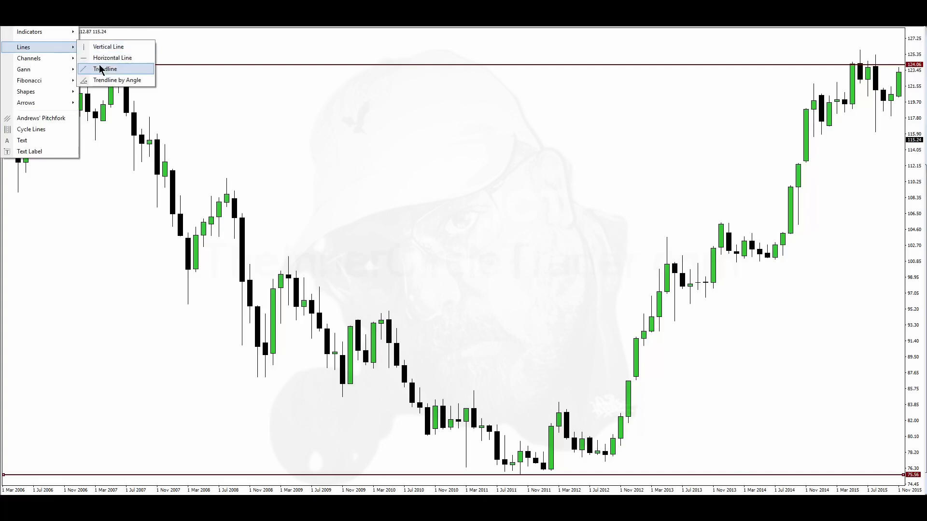
pyautogui.click(100, 69)
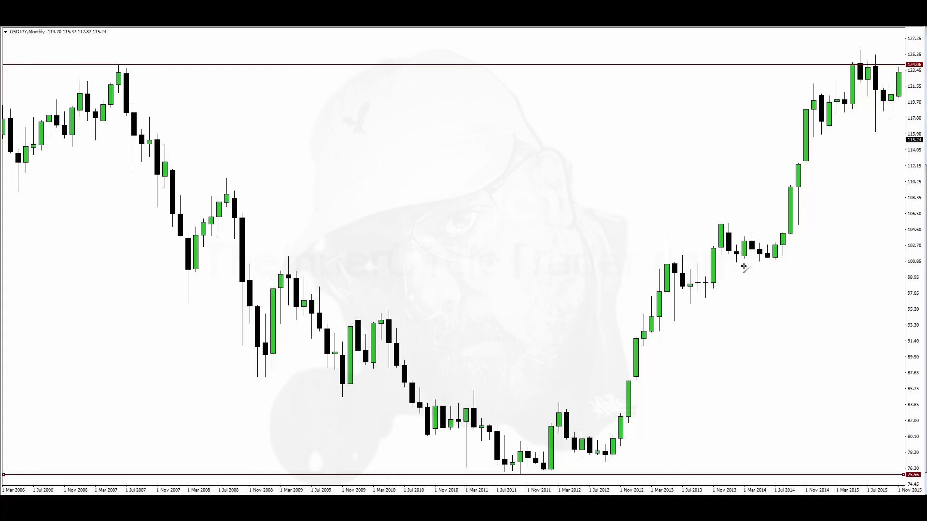
pyautogui.moveTo(737, 263); pyautogui.dragTo(876, 264)
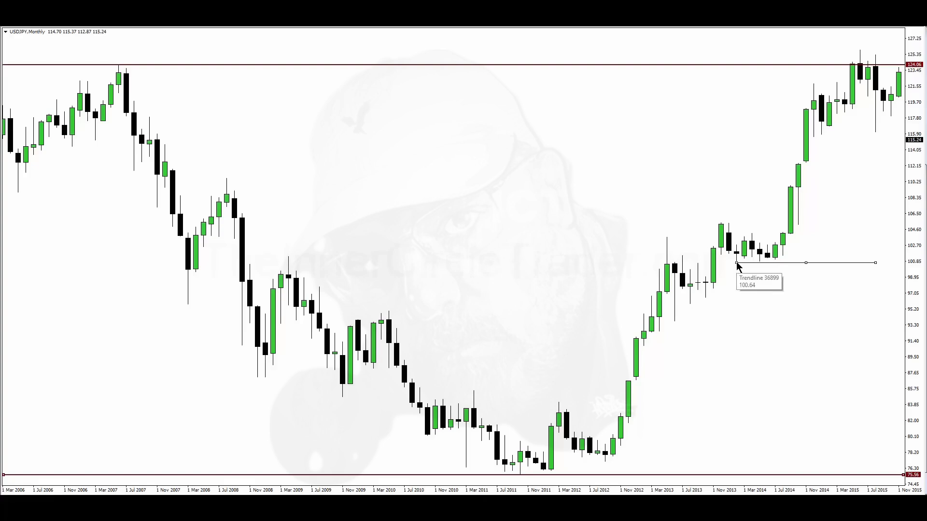
pyautogui.moveTo(738, 264); pyautogui.dragTo(824, 263)
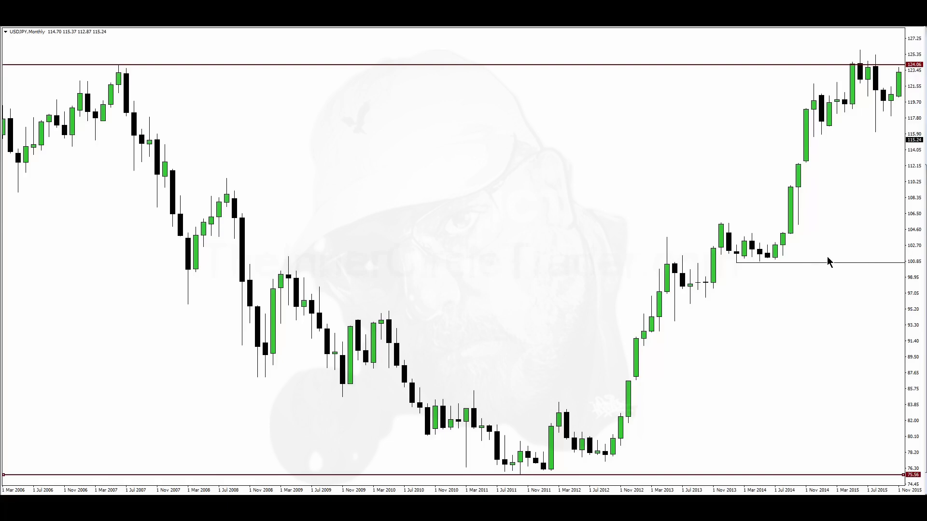
# - Scroll the monthly chart so the axis runs from June 2006 to February 2016
pyautogui.scroll(-2, 842, 214)
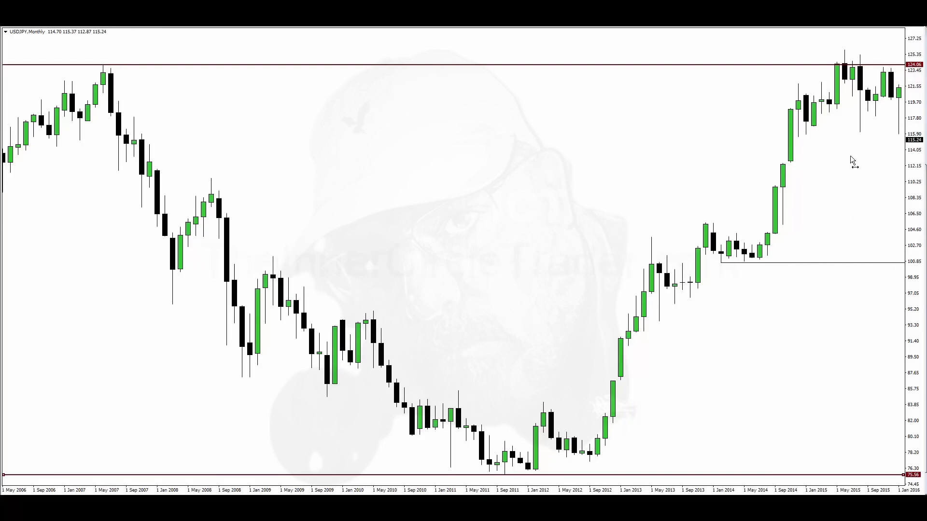
pyautogui.scroll(-1, 852, 161)
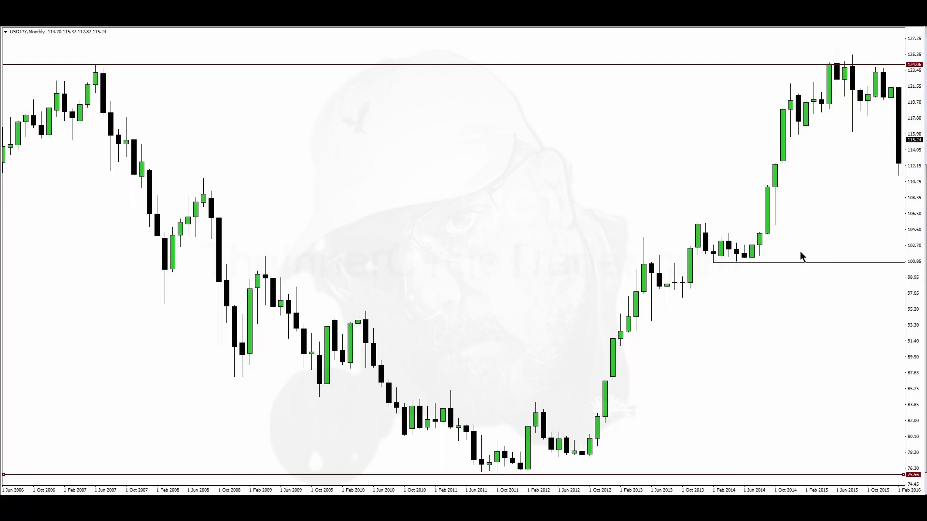
# - Copy the 100.85 trendline up to 109.60 and advance the chart to June 2016
pyautogui.doubleClick(778, 263)
pyautogui.moveTo(783, 267); pyautogui.dragTo(837, 191)
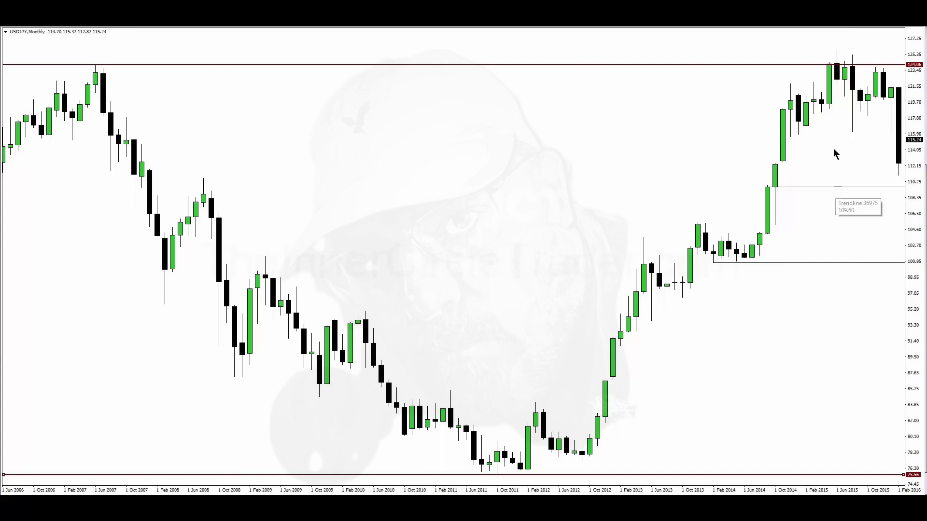
pyautogui.press('Right')
pyautogui.press('Right')
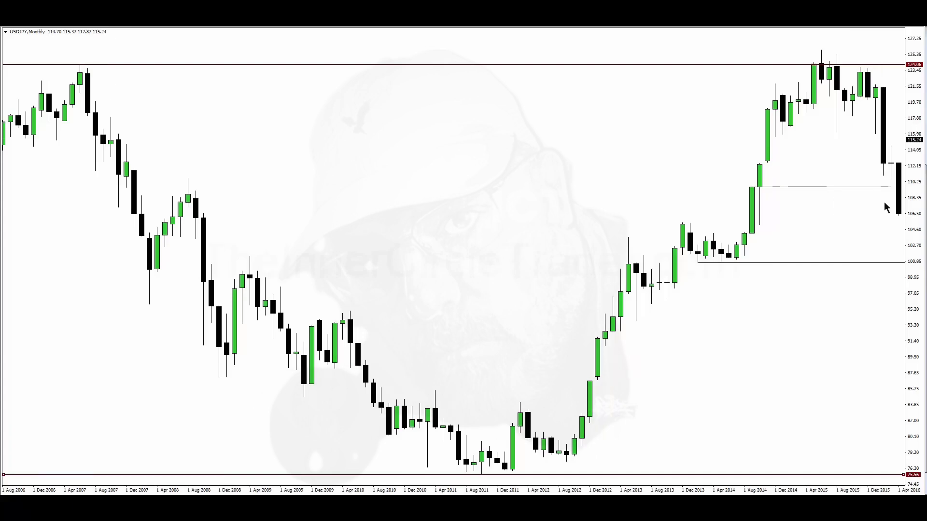
pyautogui.press('Right')
pyautogui.press('Right')
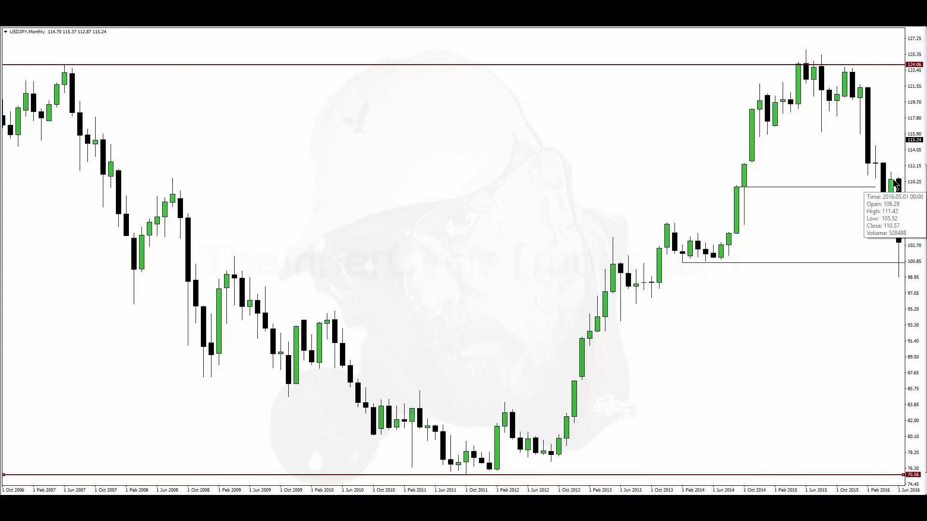
# - Drag the red resistance line from 124.06 up to 125.77 on the 2015 high
pyautogui.moveTo(902, 267)
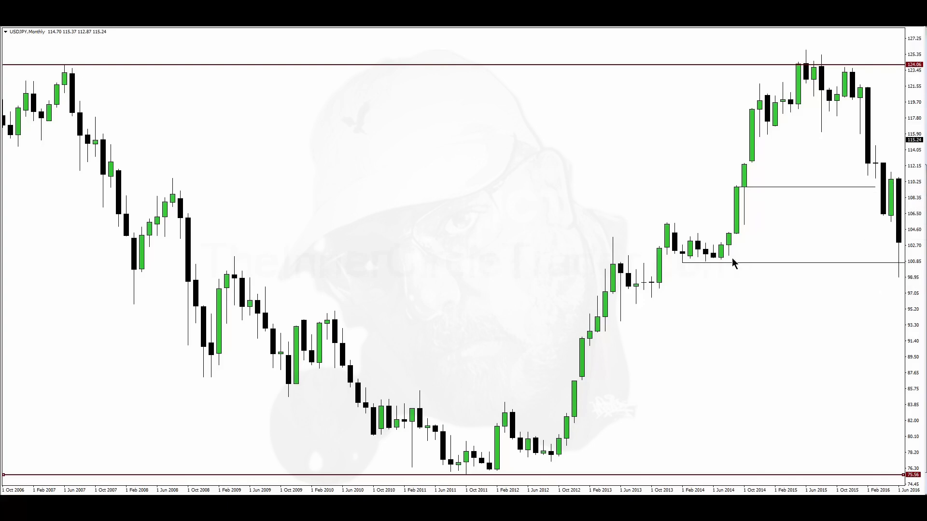
pyautogui.moveTo(726, 270)
pyautogui.moveTo(807, 64); pyautogui.dragTo(807, 51)
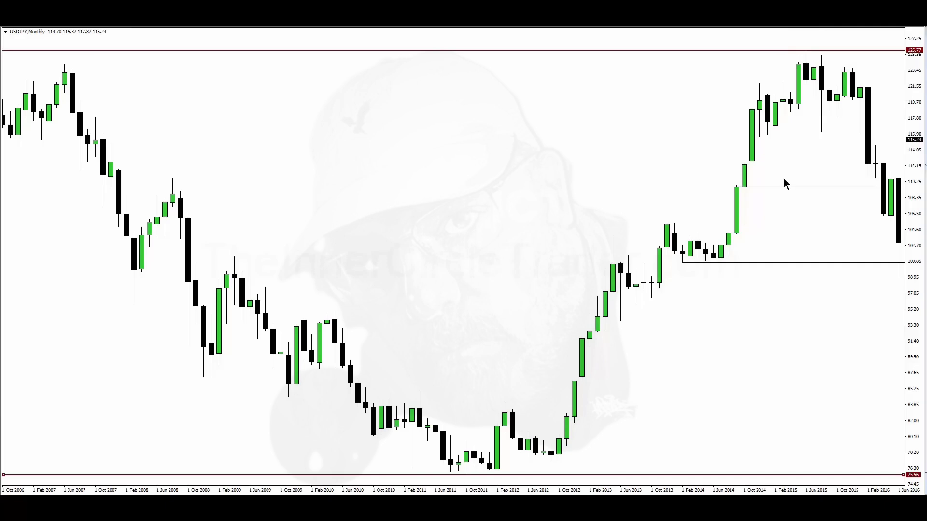
pyautogui.doubleClick(755, 187)
pyautogui.doubleClick(776, 188)
# - Draw a red rectangle over the 114–116 supply zone at the chart's upper right
pyautogui.click(63, 24)
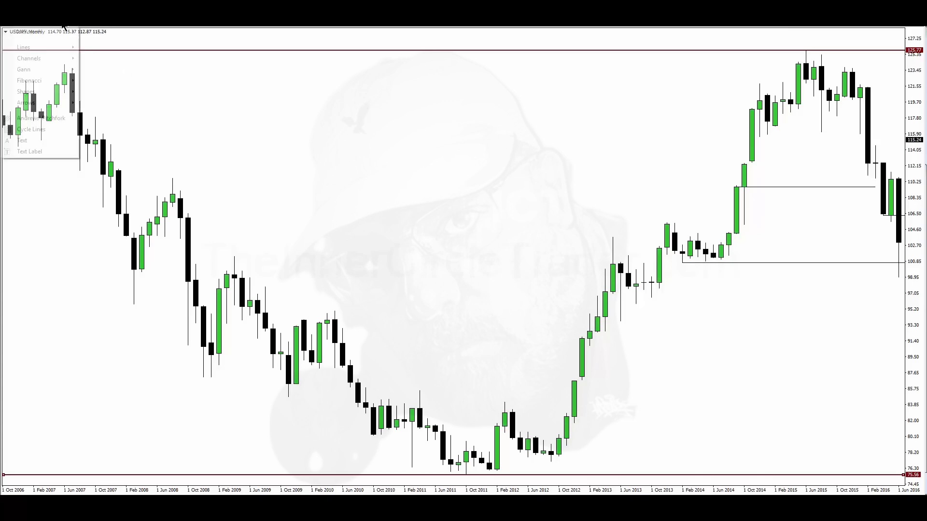
pyautogui.moveTo(73, 91)
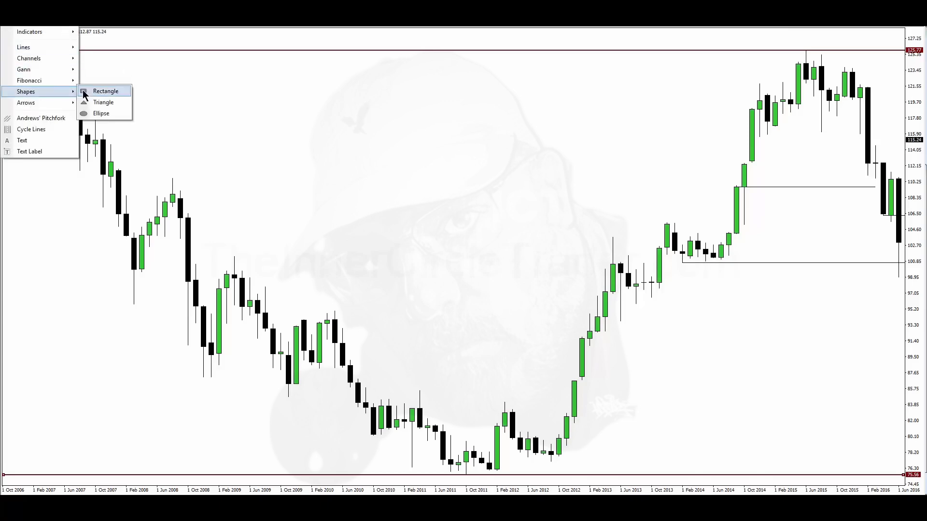
pyautogui.click(101, 91)
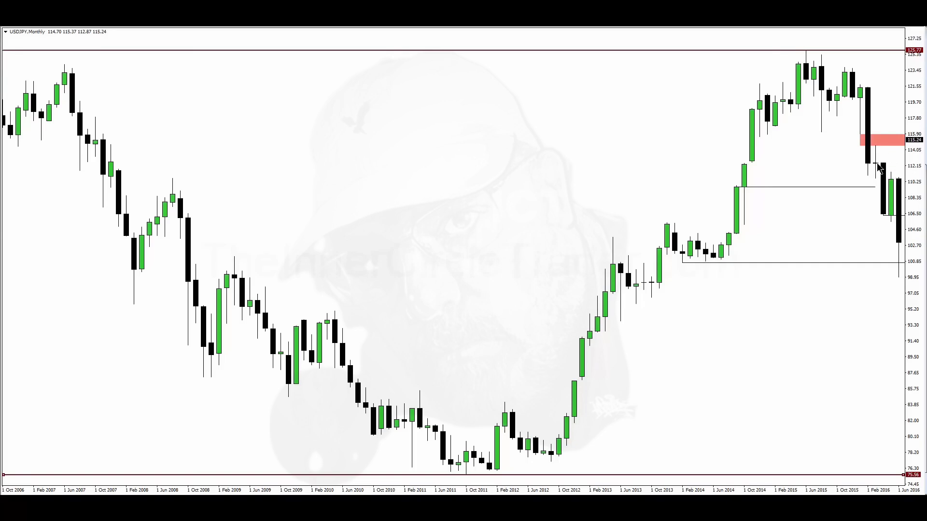
pyautogui.moveTo(877, 167)
pyautogui.moveTo(862, 94)
# - Lower the bottom support line to 98.95 and copy a level up to about 119
pyautogui.moveTo(878, 220); pyautogui.dragTo(854, 153)
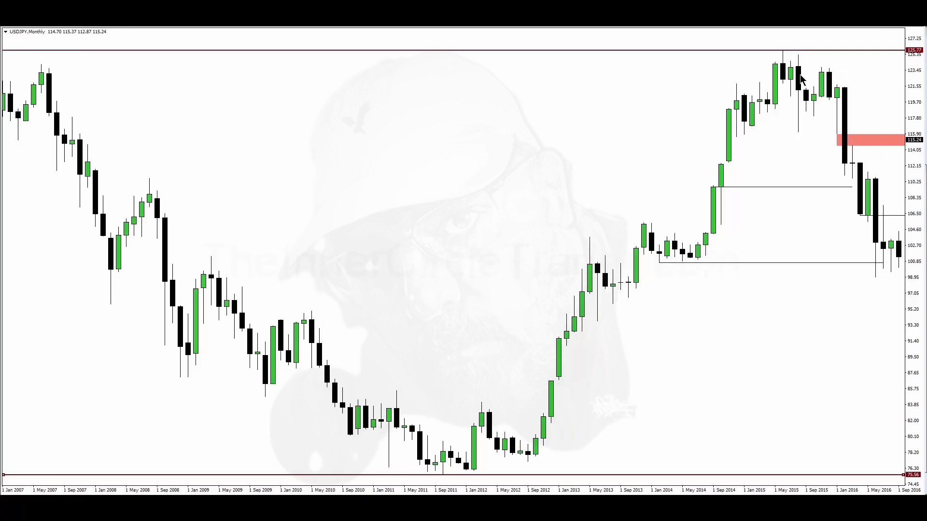
pyautogui.doubleClick(744, 263)
pyautogui.moveTo(750, 263); pyautogui.dragTo(743, 276)
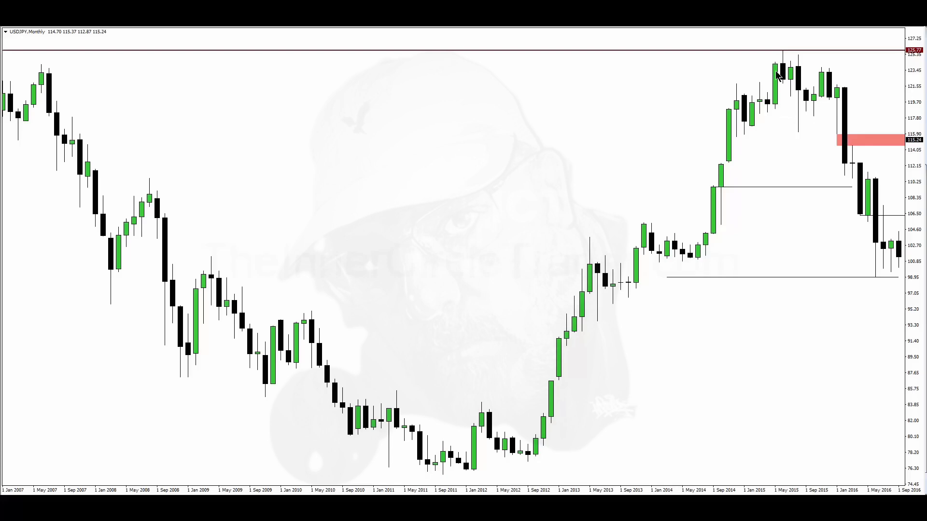
pyautogui.moveTo(776, 68)
pyautogui.moveTo(784, 187); pyautogui.dragTo(845, 111)
# - Scroll forward until the December 2016 candle and an empty right margin show
pyautogui.scroll(-1, 884, 302)
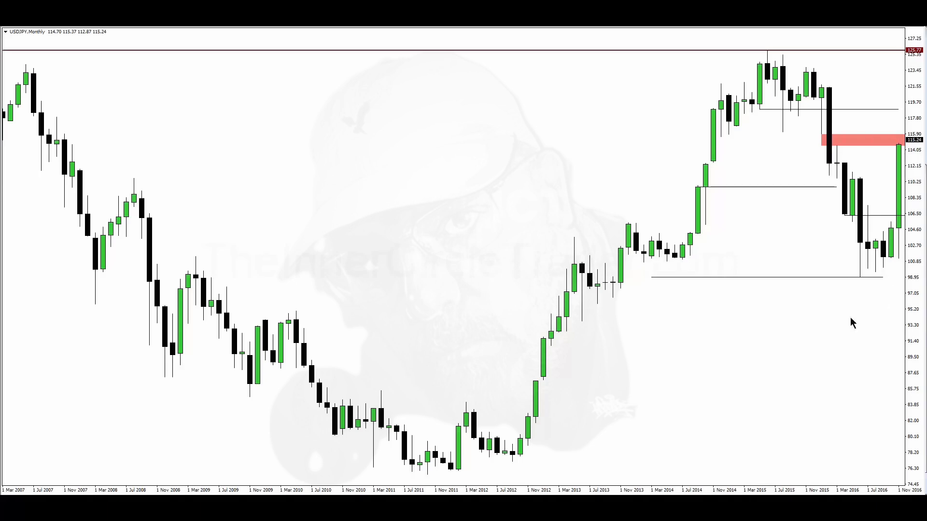
pyautogui.scroll(-1, 898, 321)
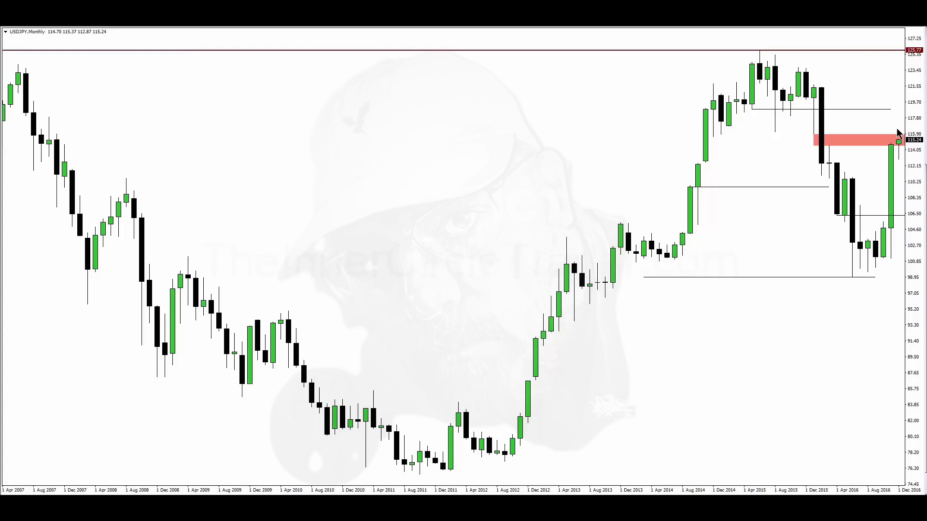
pyautogui.scroll(-5, 833, 320)
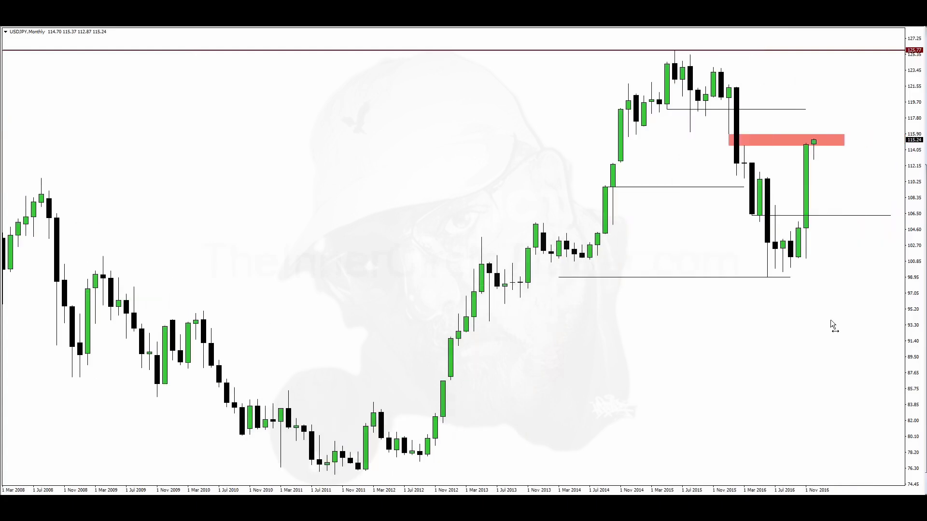
pyautogui.scroll(-6, 830, 321)
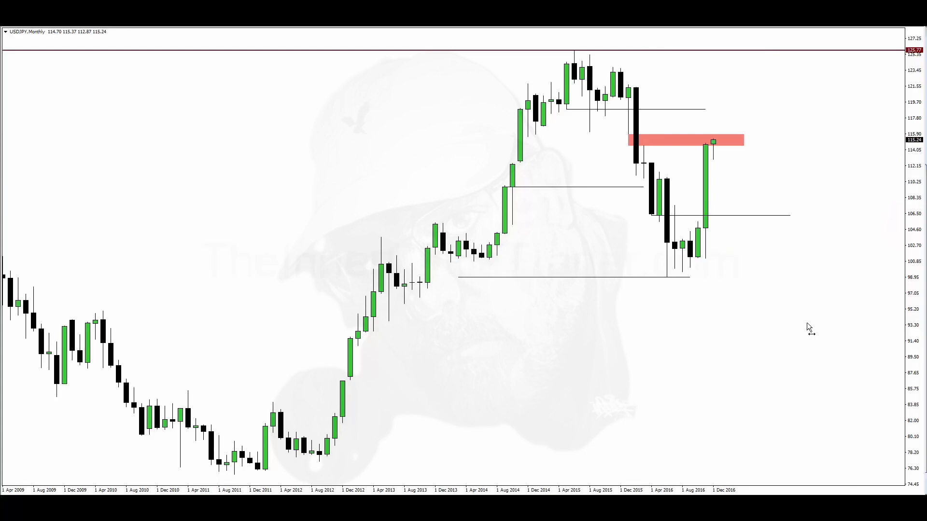
# - Change the USDJPY chart's timeframe to Weekly from the chart's context menu
pyautogui.rightClick(83, 30)
pyautogui.moveTo(65, 115)
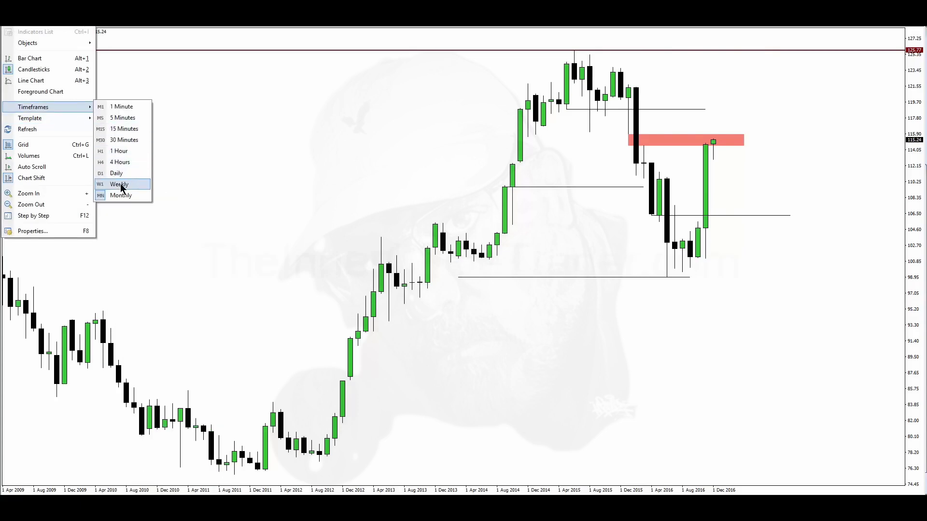
pyautogui.click(119, 184)
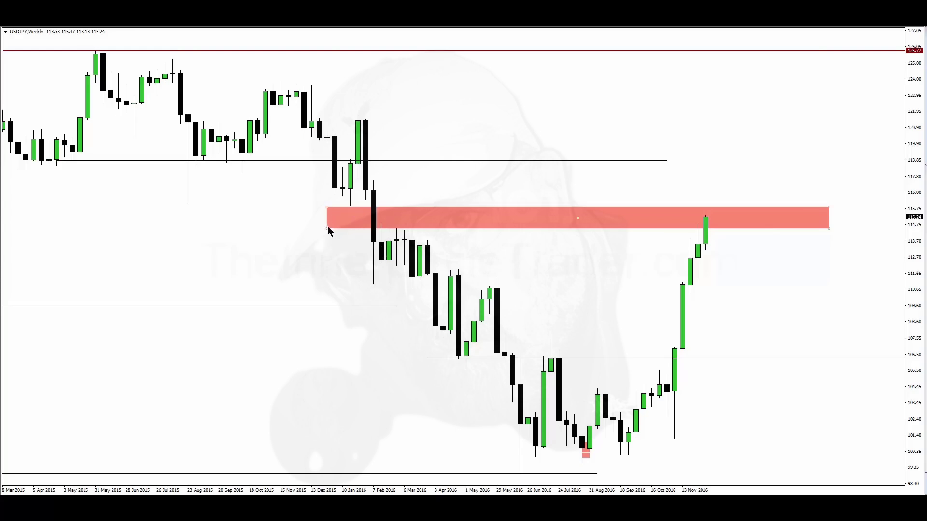
# - Drag the red zone's lower edge up to about 114.9, so it spans 114.9–115.8
pyautogui.moveTo(328, 226); pyautogui.dragTo(351, 213)
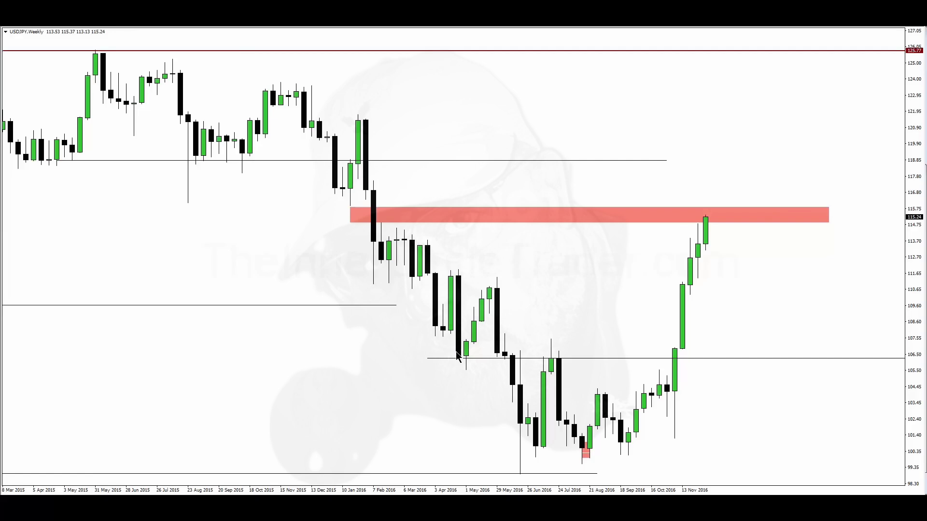
pyautogui.moveTo(405, 245)
# - Change the USDJPY chart to the Daily timeframe and pick the trendline tool
pyautogui.moveTo(426, 276)
pyautogui.rightClick(85, 28)
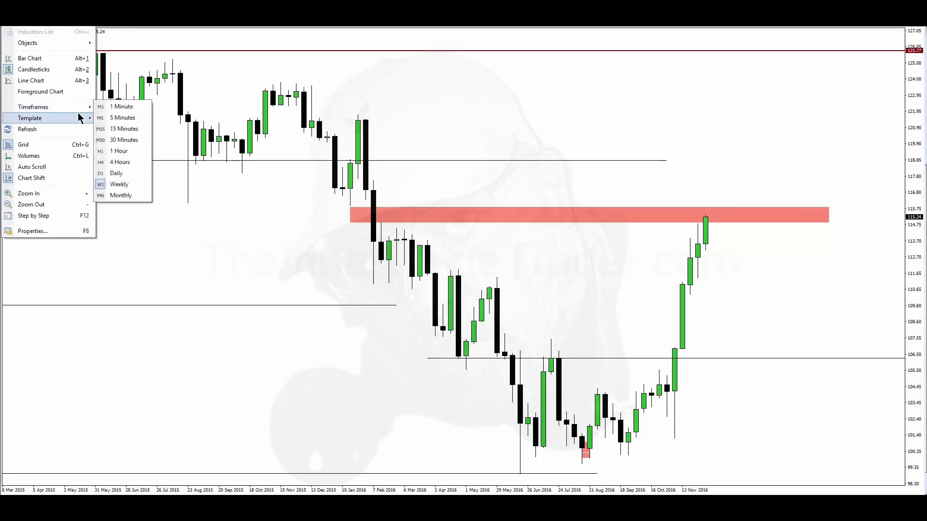
pyautogui.click(116, 173)
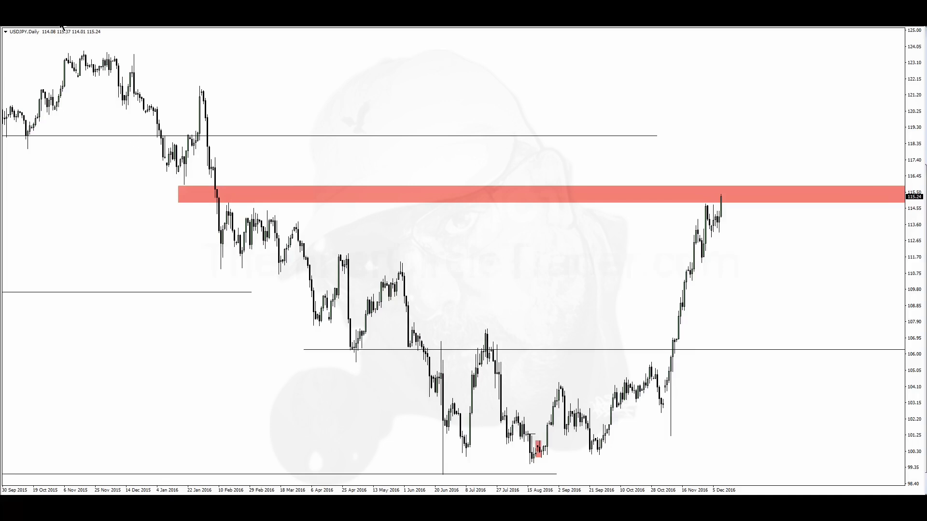
pyautogui.click(61, 26)
# - Draw a flat level near 104.3, copy it up to 107.5 and 111.4, and extend it right
pyautogui.moveTo(770, 381); pyautogui.dragTo(834, 385)
pyautogui.moveTo(770, 381); pyautogui.dragTo(837, 384)
pyautogui.moveTo(837, 384); pyautogui.dragTo(676, 263)
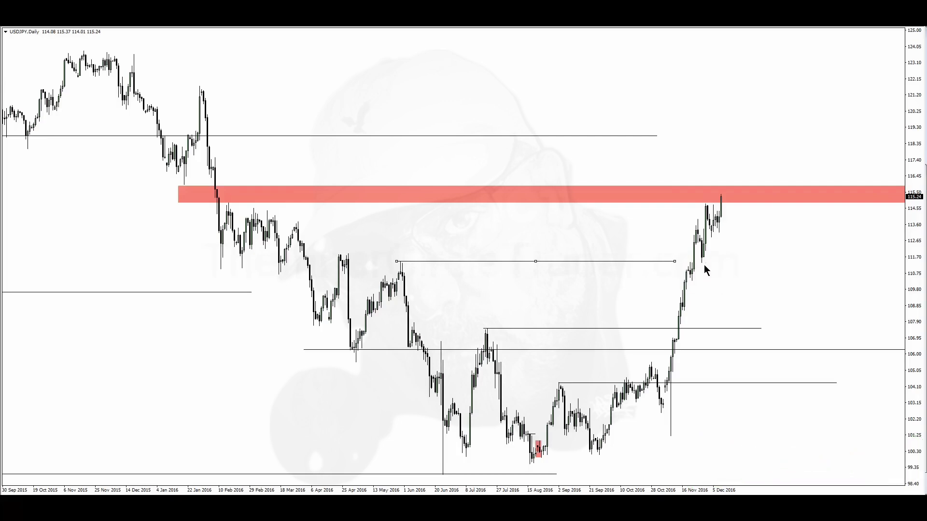
pyautogui.moveTo(675, 261); pyautogui.dragTo(734, 262)
pyautogui.doubleClick(691, 261)
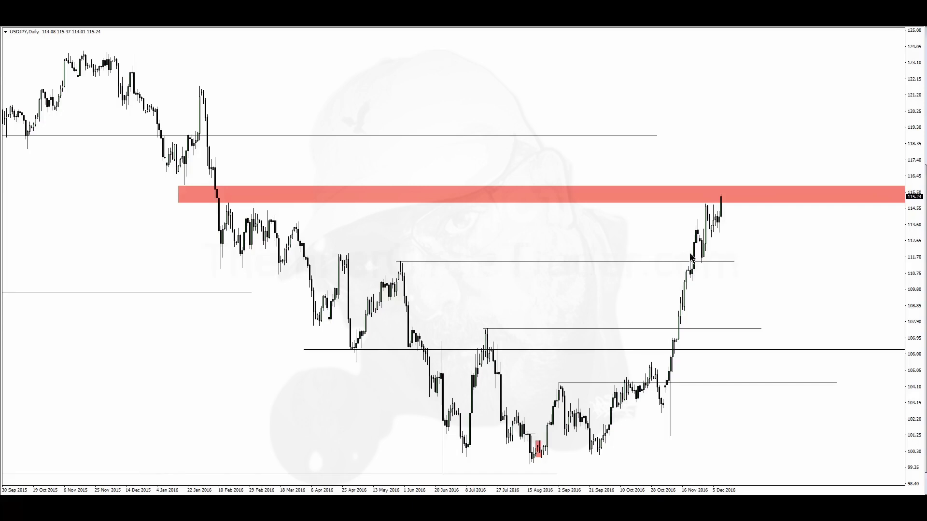